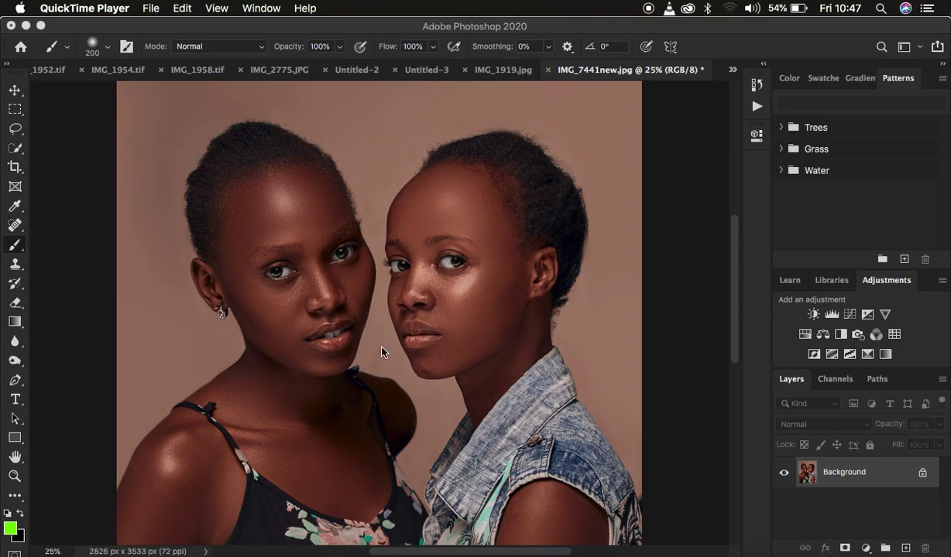
Step: Zoom in on the women's faces, then back out to see both women
click(594, 350)
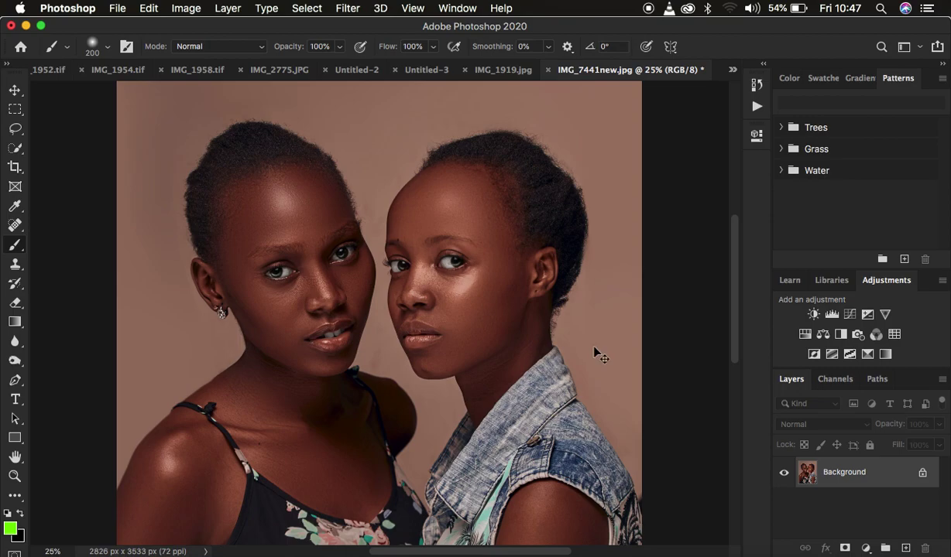
key(super+plus)
key(super+plus)
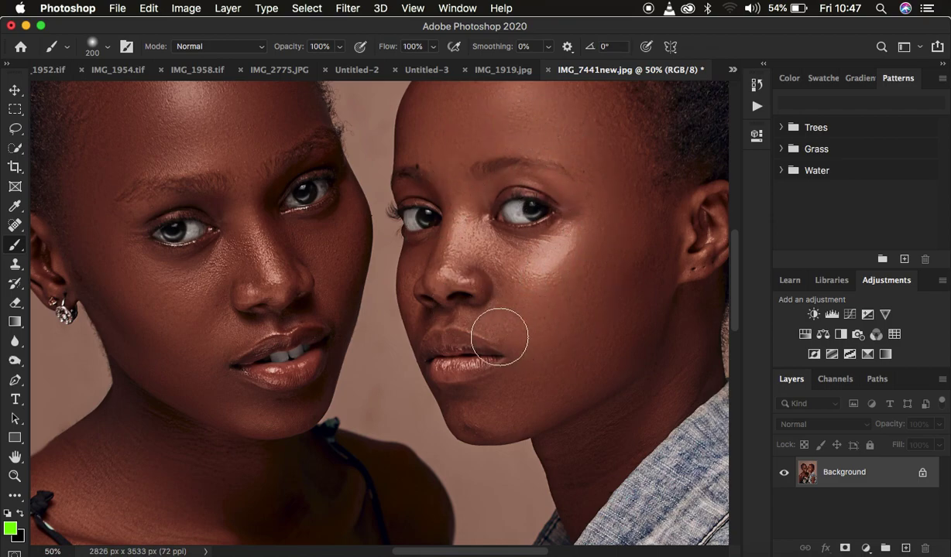
key(super+minus)
key(super+minus)
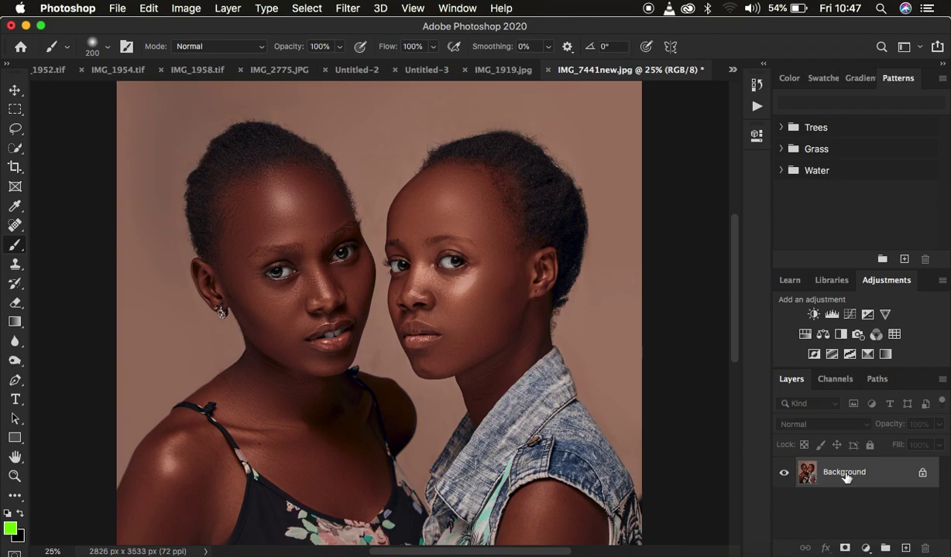
Step: Duplicate the Background layer with Cmd+J and rename the copy 'sharpen'
key(super+j)
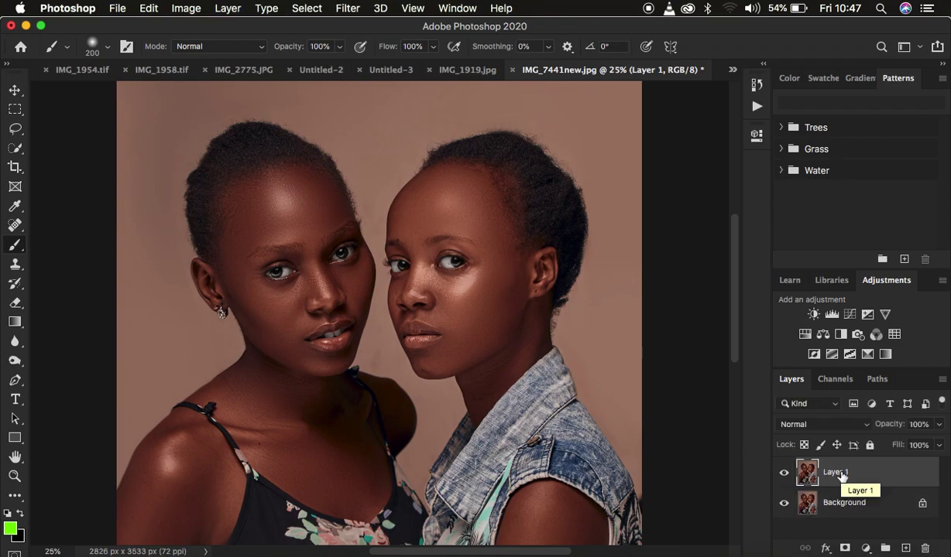
double_click(835, 473)
text(sharpen)
key(Return)
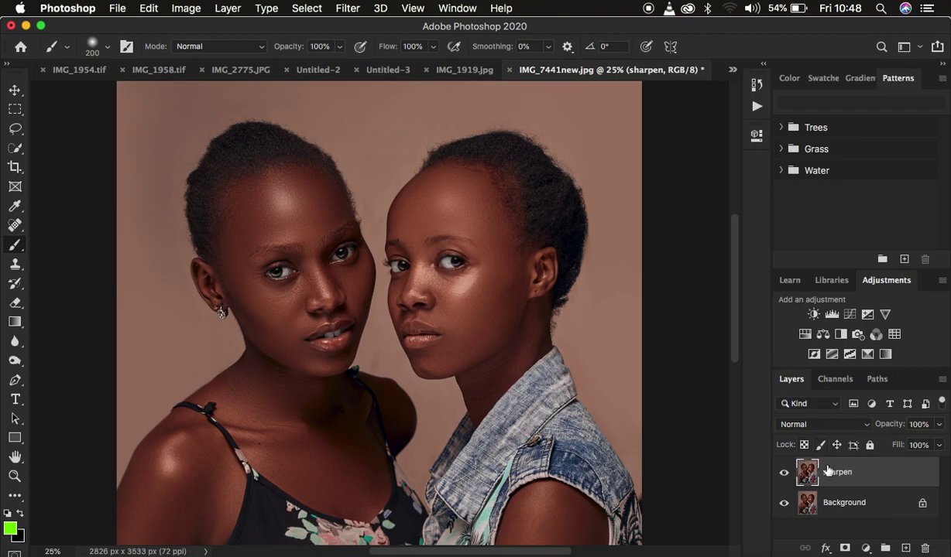
Step: Convert the sharpen layer to a smart object from its layer context menu
right_click(874, 475)
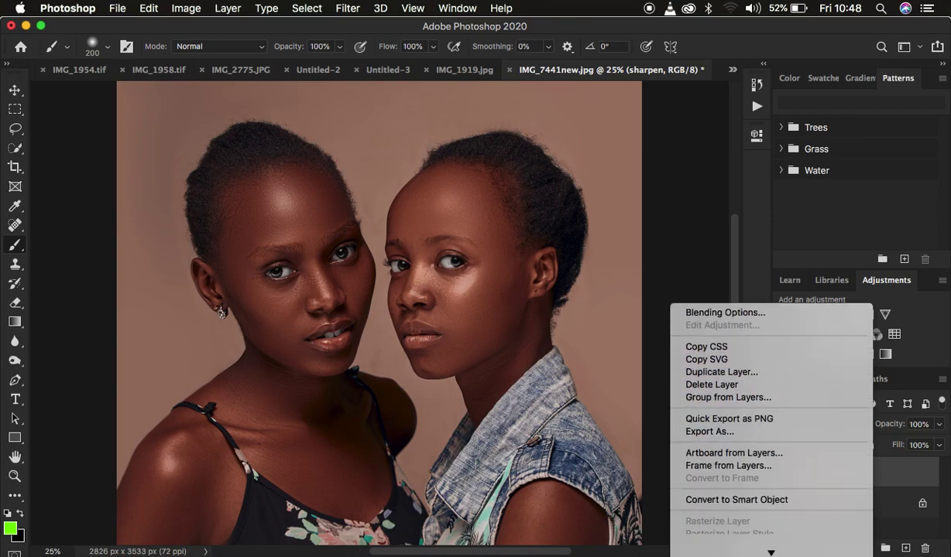
scroll(737, 402, down, 5)
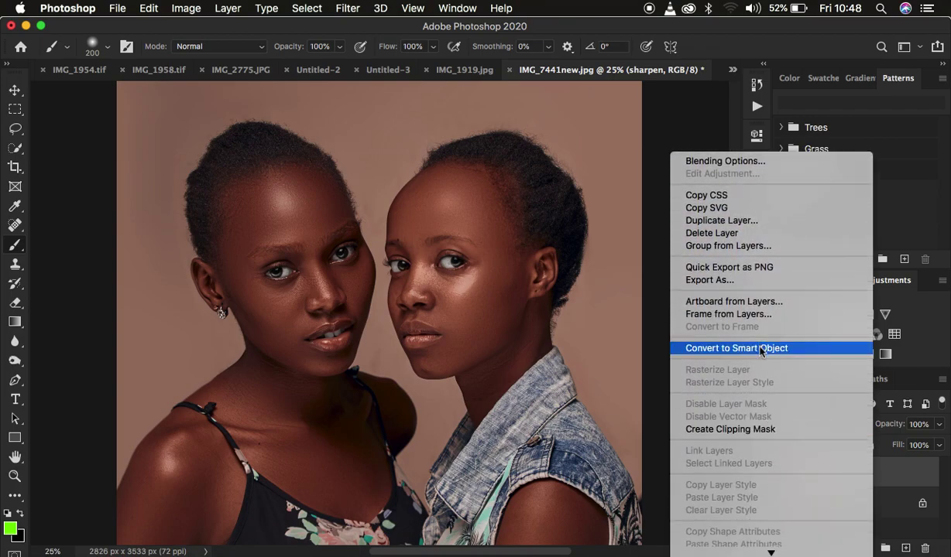
click(760, 348)
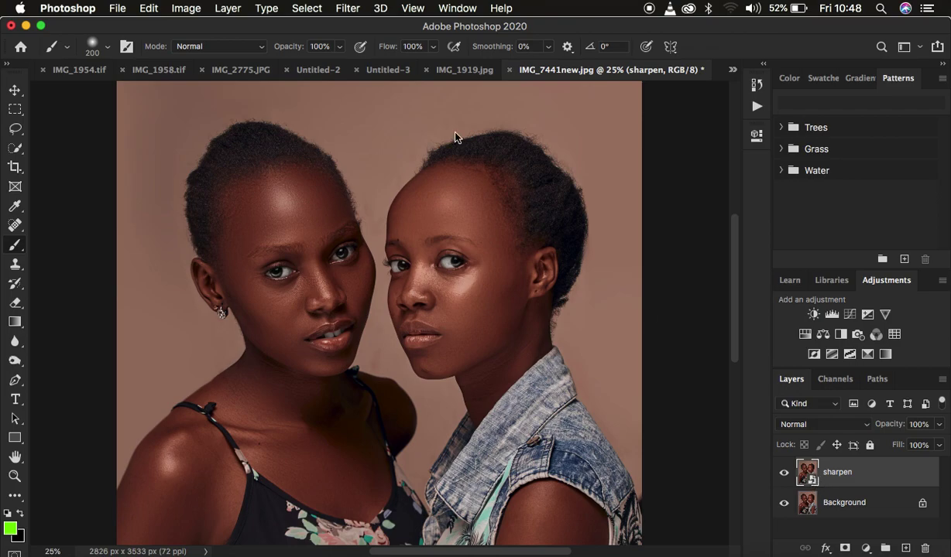
Step: Apply Filter > Sharpen > Unsharp Mask to the sharpen layer
click(344, 8)
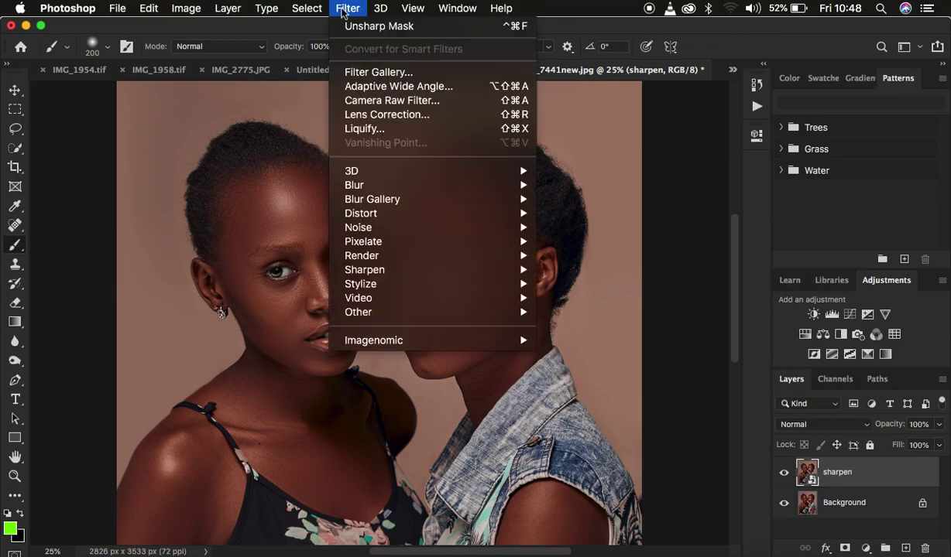
mouse_move(408, 269)
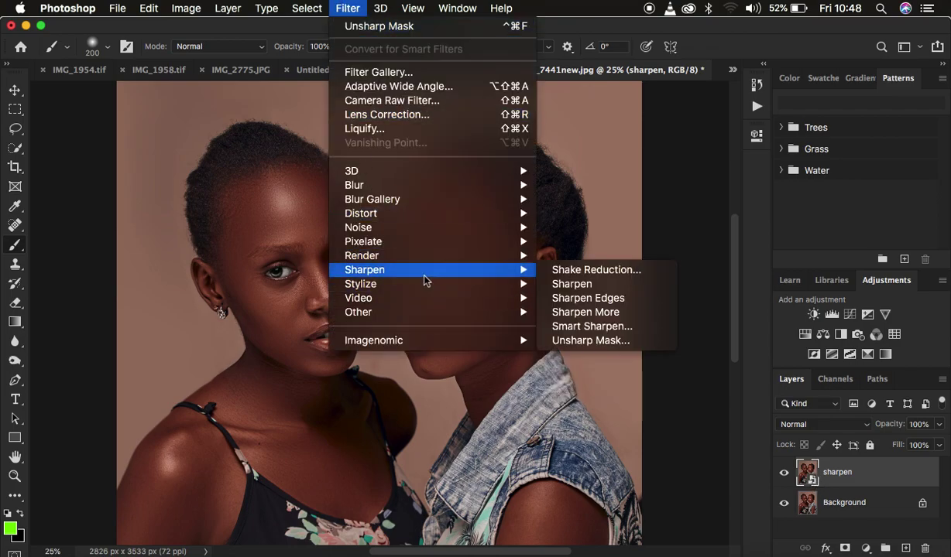
click(591, 341)
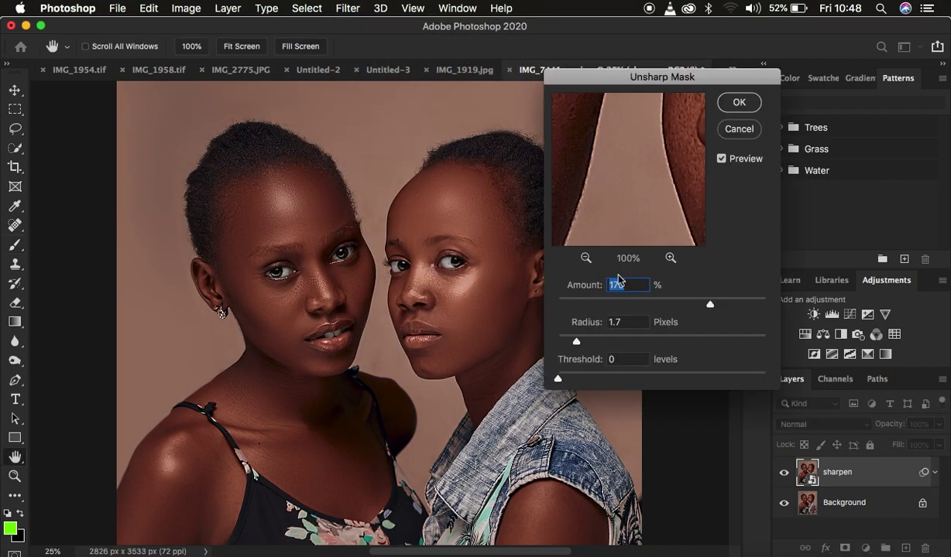
Step: Try various Amount and Radius values, settling at Amount 1% and Radius 1.7 pixels
drag(578, 344, 516, 332)
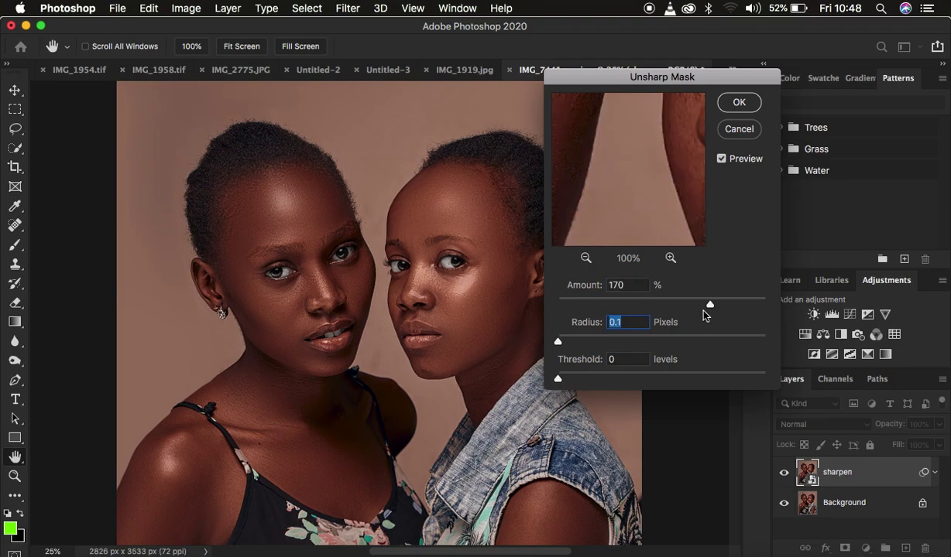
drag(707, 303, 528, 304)
key(shift+Tab)
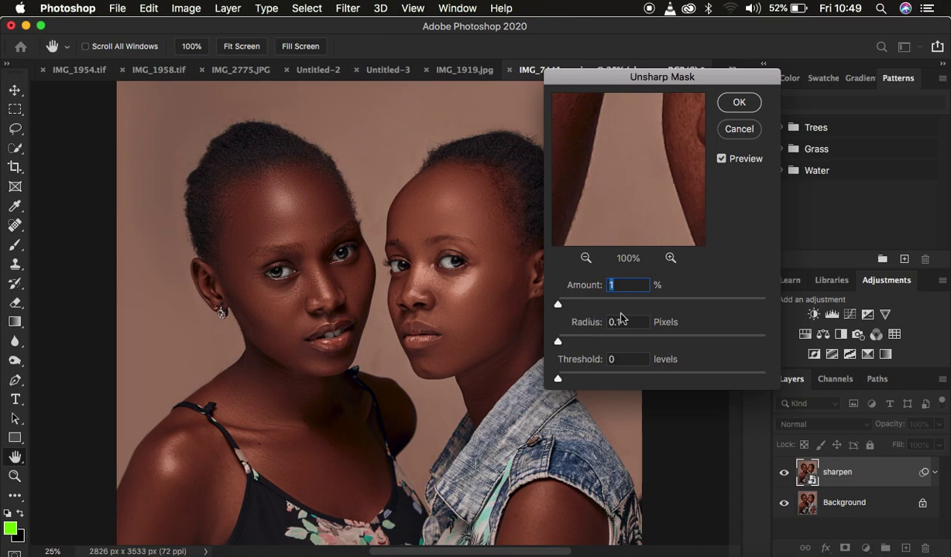
drag(557, 304, 692, 306)
drag(557, 341, 668, 341)
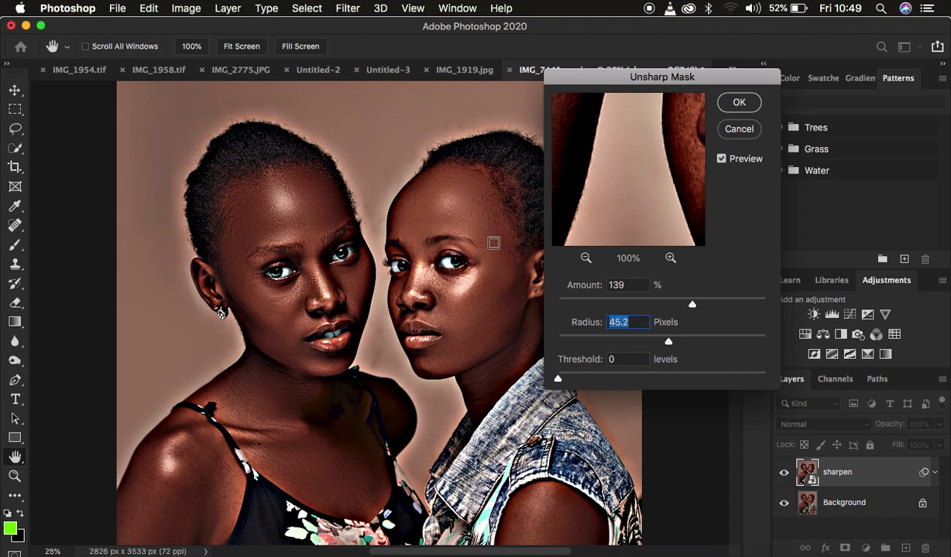
drag(669, 343, 511, 333)
drag(695, 310, 542, 291)
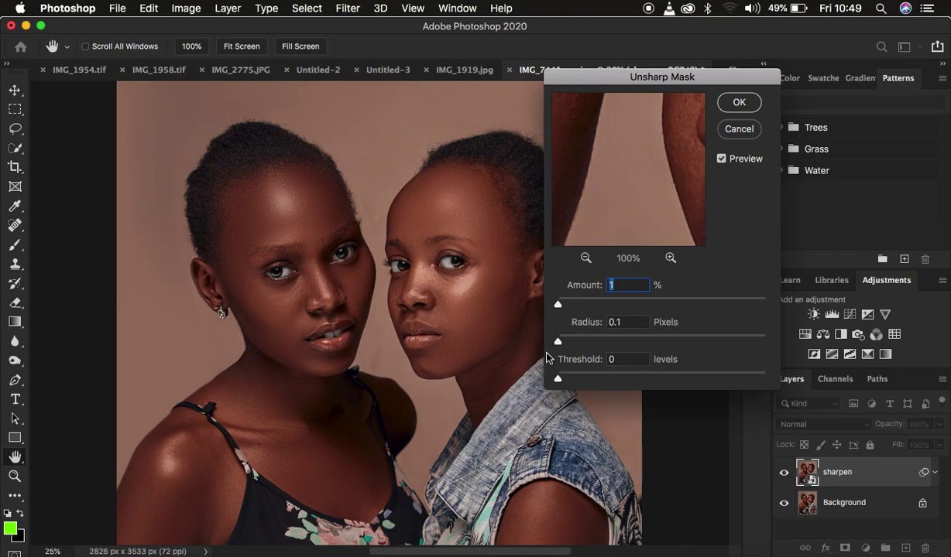
drag(559, 344, 575, 343)
Step: Set the Unsharp Mask preview to 50% centred on the face and eyes
drag(662, 176, 624, 170)
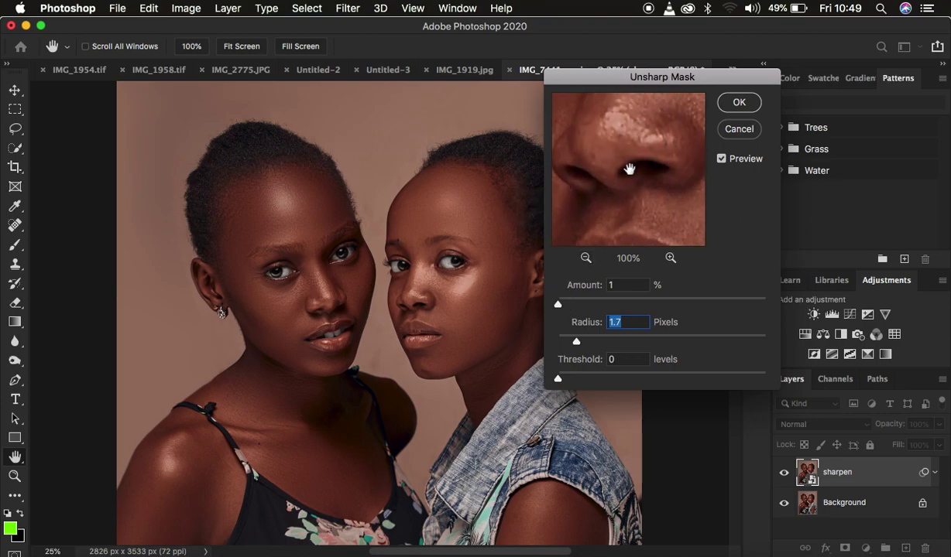
click(586, 257)
click(586, 258)
click(586, 257)
drag(639, 162, 601, 178)
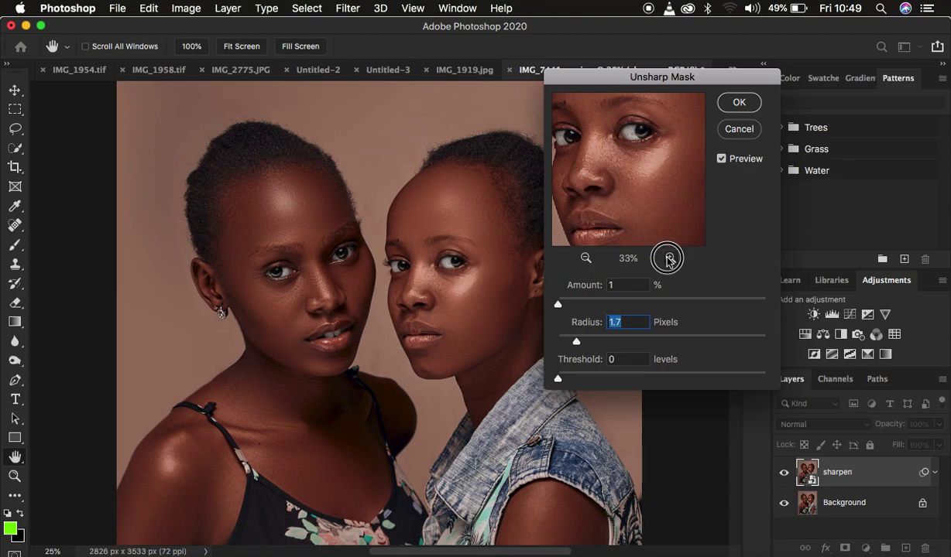
click(669, 259)
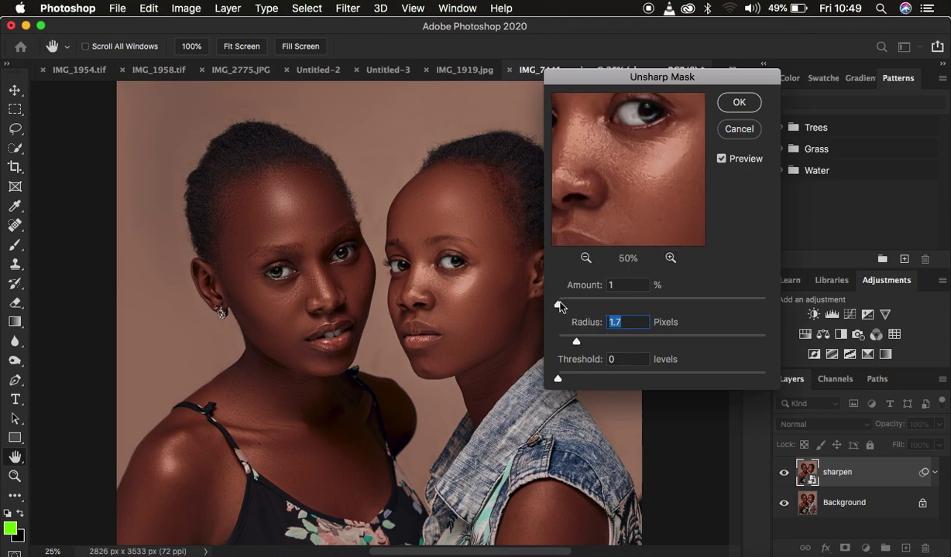
Step: Raise Amount to 180%, keep Radius 1.7 and Threshold 0, and apply
drag(559, 305, 691, 305)
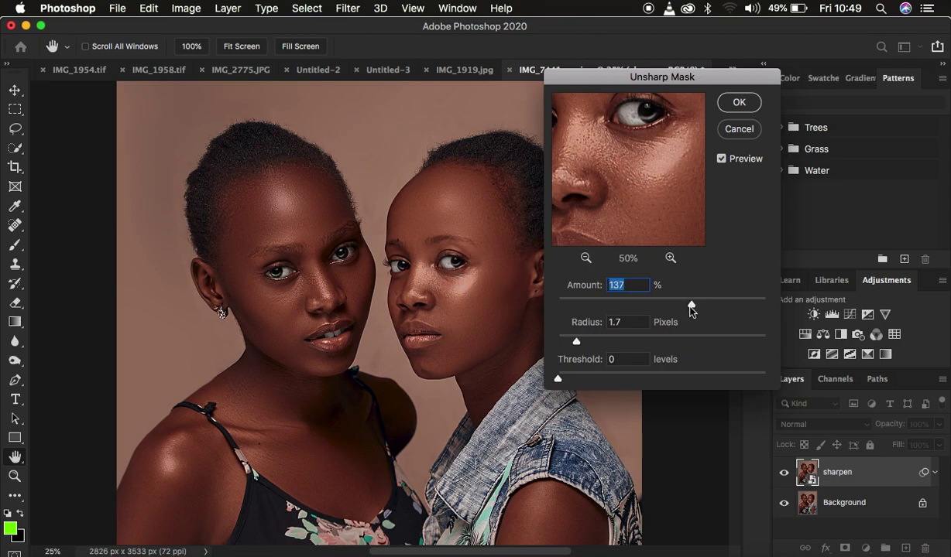
drag(694, 308, 711, 308)
drag(711, 307, 716, 307)
click(739, 103)
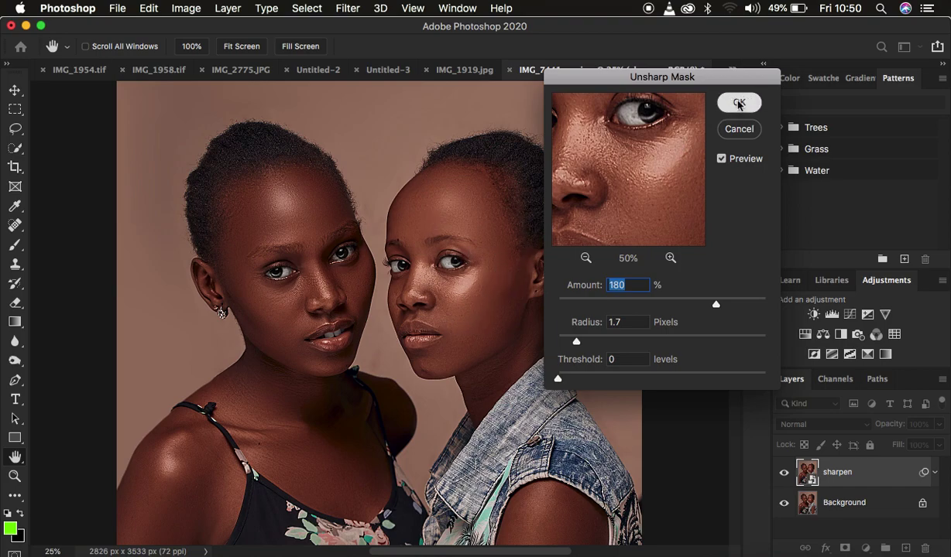
click(782, 472)
click(782, 474)
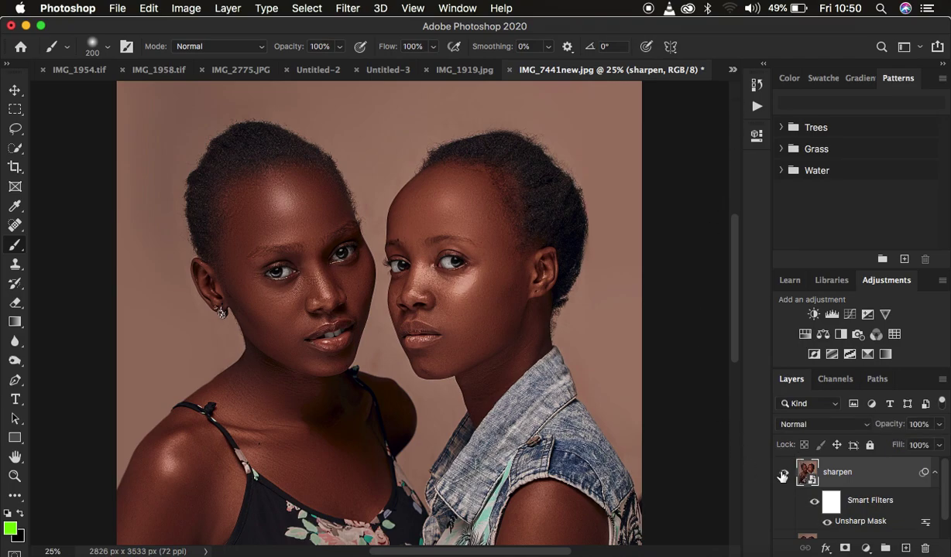
key(super+equal)
key(super+equal)
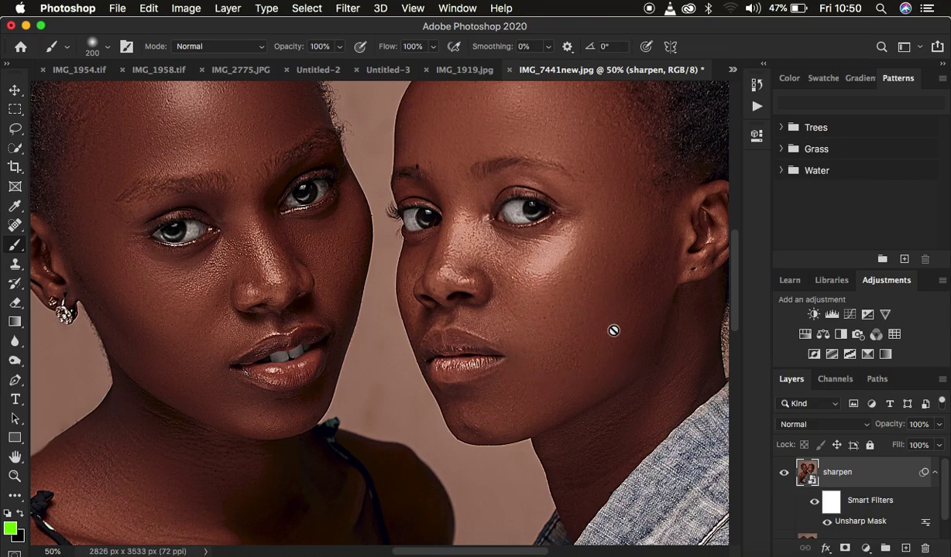
key(super+minus)
key(super+minus)
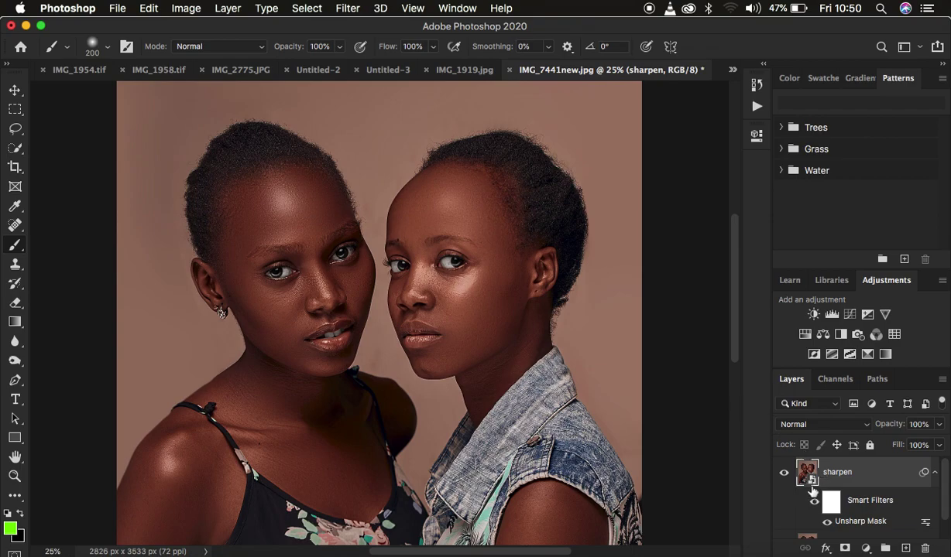
Step: Reopen Unsharp Mask, keep its 180% settings, and target the smart filter mask
double_click(865, 523)
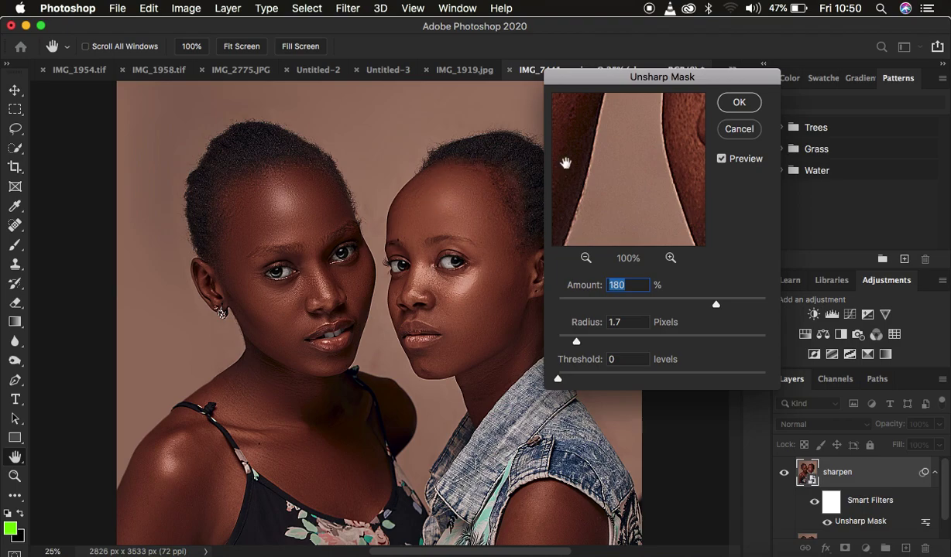
click(736, 104)
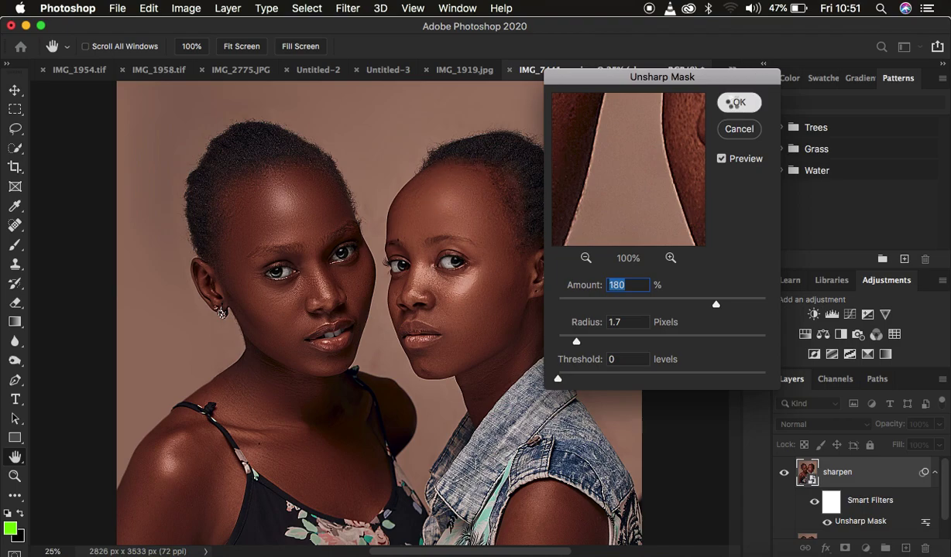
click(831, 501)
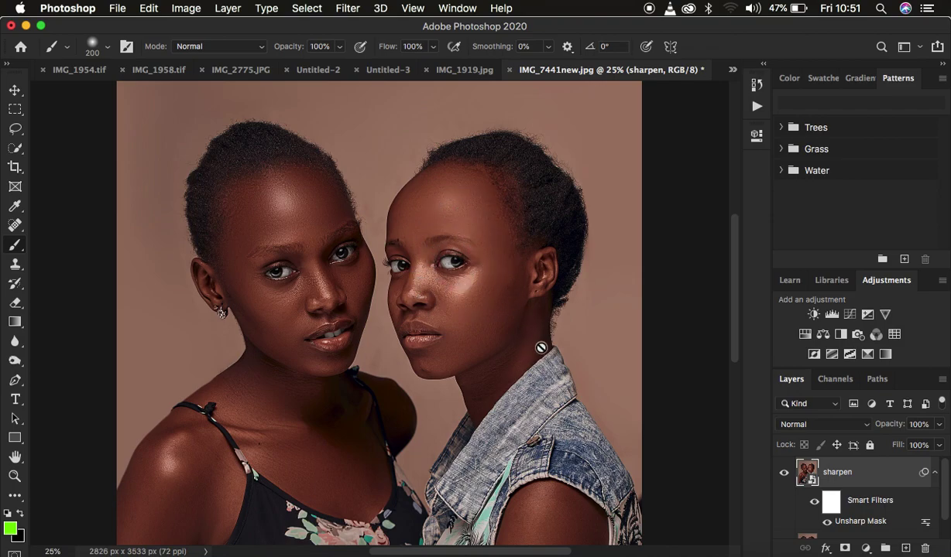
click(831, 501)
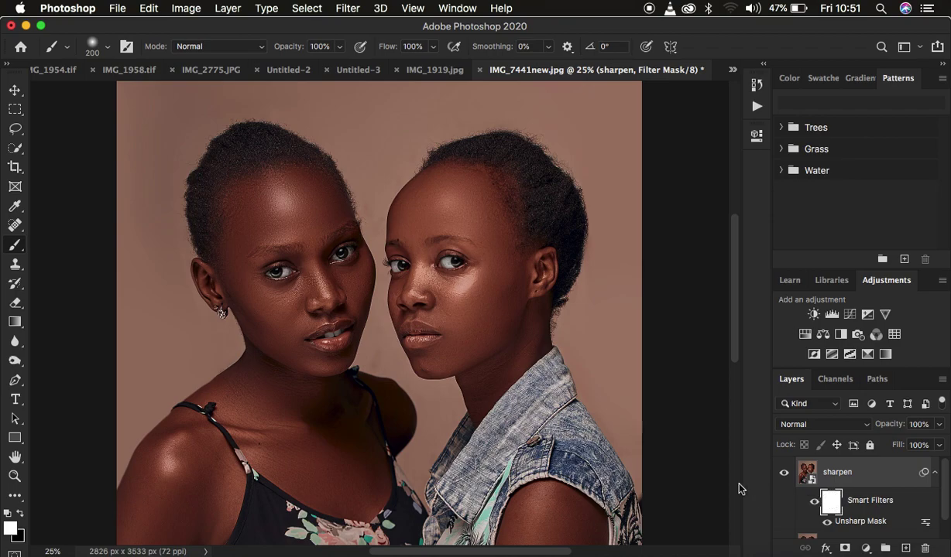
Step: Invert the filter mask to black with Cmd+I, checking the whole portrait
key(super+i)
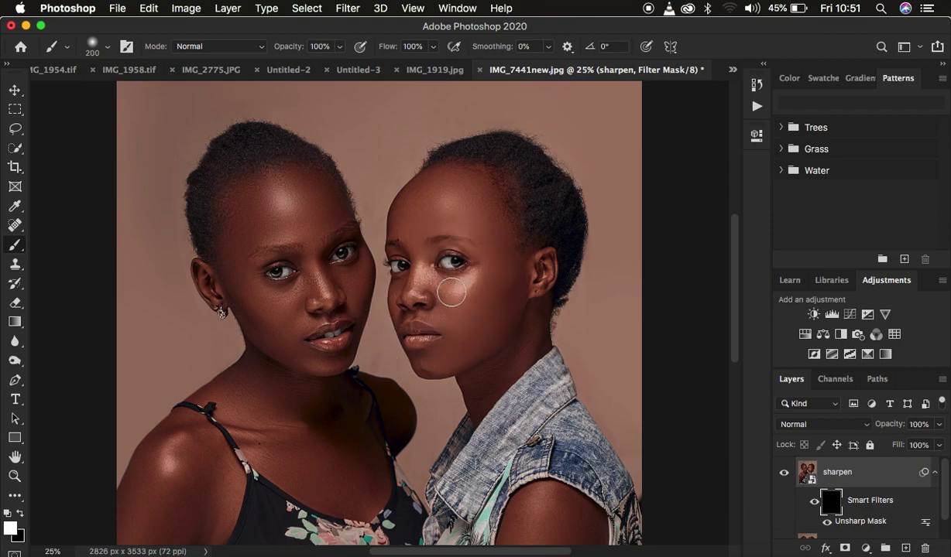
key(super+minus)
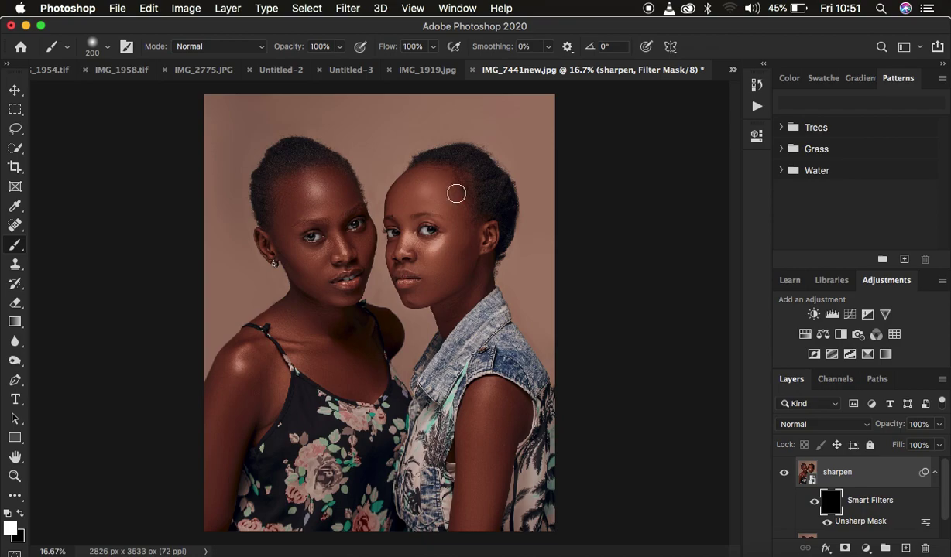
key(super+plus)
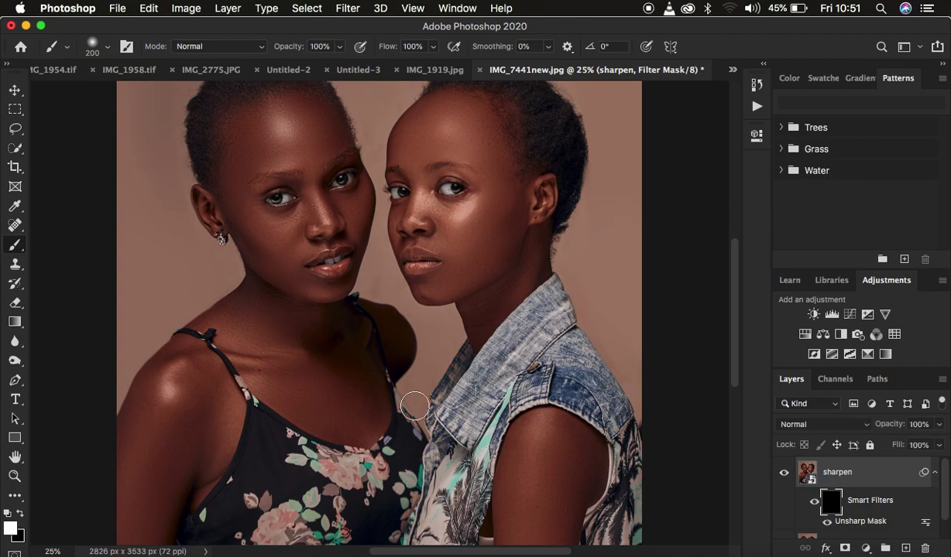
right_click(14, 246)
click(59, 245)
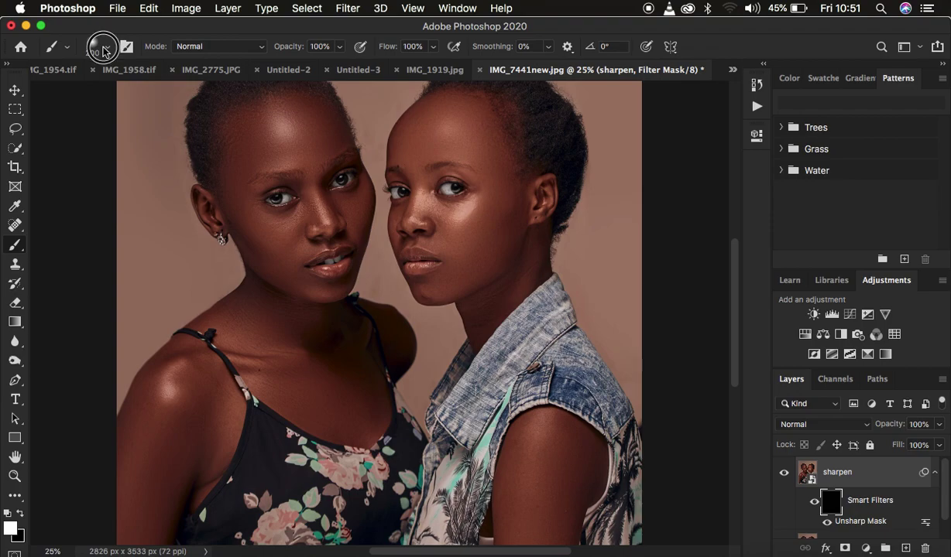
click(104, 51)
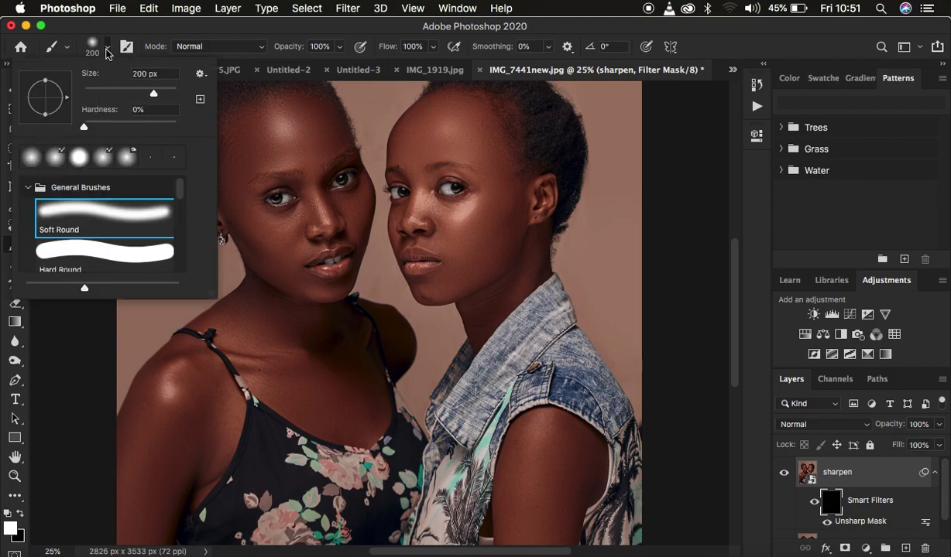
click(108, 51)
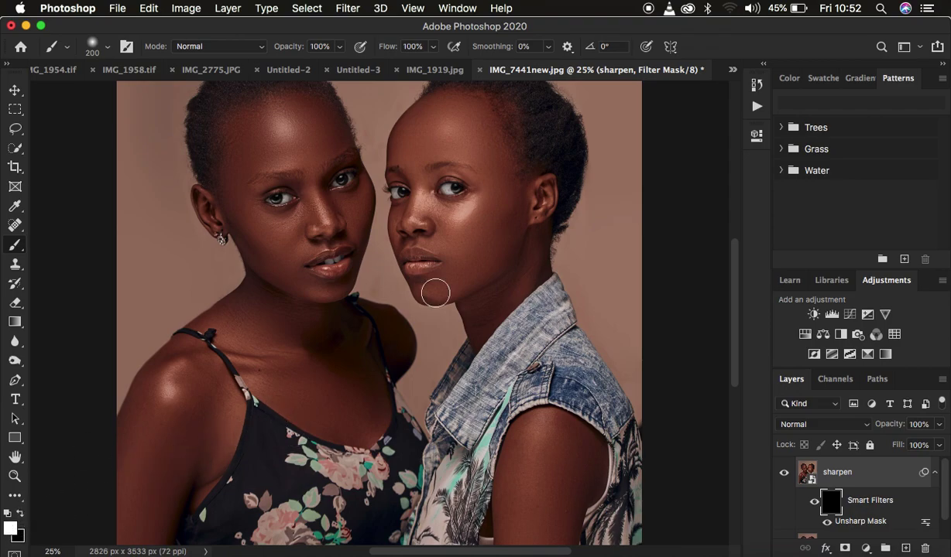
Step: Paint white over the right woman's forehead and eye area with a 250–400 px brush
key(bracketright)
key(bracketright)
key(bracketright)
key(bracketright)
key(bracketleft)
key(bracketleft)
key(bracketleft)
mouse_move(424, 117)
mouse_down()
mouse_move(452, 116)
mouse_move(441, 113)
mouse_move(476, 181)
mouse_up()
key(bracketright)
key(bracketright)
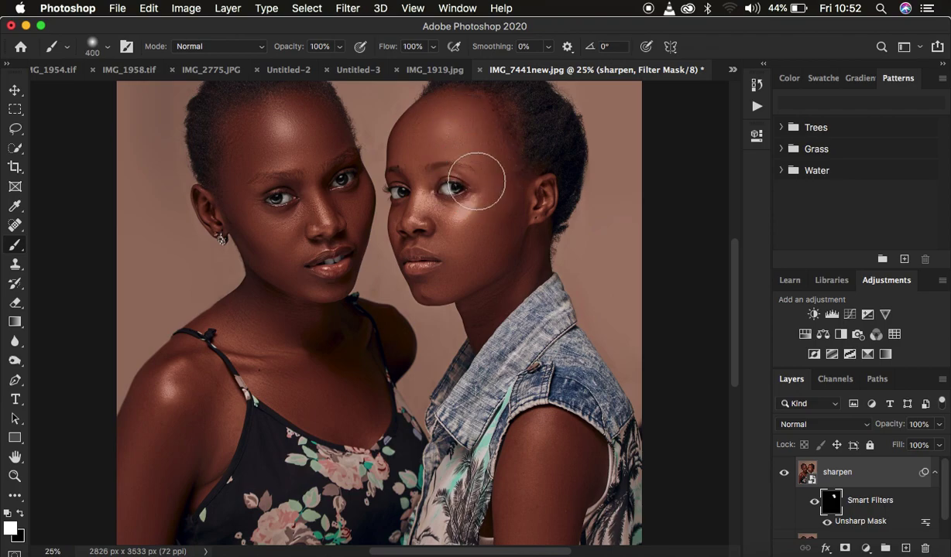
mouse_move(439, 134)
mouse_down()
mouse_move(444, 262)
mouse_move(492, 232)
mouse_move(513, 188)
mouse_move(526, 212)
mouse_move(524, 198)
mouse_move(427, 281)
mouse_move(477, 296)
mouse_move(509, 259)
mouse_move(504, 295)
mouse_move(524, 258)
mouse_move(527, 219)
mouse_move(529, 246)
mouse_move(535, 185)
mouse_move(538, 210)
mouse_move(535, 197)
mouse_move(477, 229)
mouse_move(435, 205)
mouse_move(415, 209)
mouse_move(405, 213)
mouse_move(406, 239)
mouse_move(403, 169)
mouse_move(420, 136)
mouse_move(428, 188)
mouse_move(413, 145)
mouse_move(451, 113)
mouse_move(421, 116)
mouse_move(477, 167)
mouse_move(463, 124)
mouse_move(504, 220)
mouse_move(503, 243)
mouse_move(534, 247)
mouse_move(541, 194)
mouse_move(512, 275)
mouse_move(461, 319)
mouse_up()
key(bracketleft)
key(bracketleft)
key(bracketleft)
Step: Paint sharpening back onto the right woman's shoulder and down her arm
drag(526, 445, 530, 452)
key(bracketright)
key(bracketright)
key(bracketright)
key(bracketright)
key(bracketright)
key(bracketright)
click(531, 505)
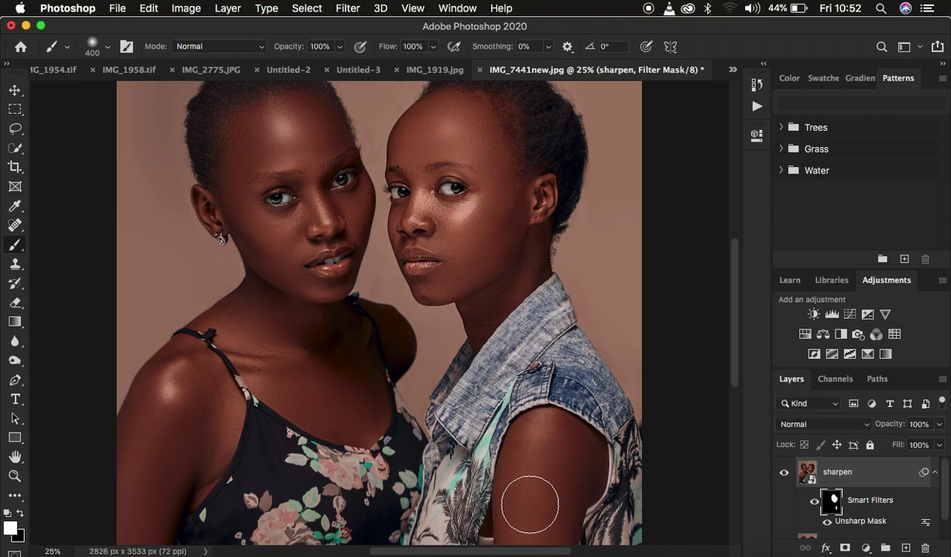
key(super+minus)
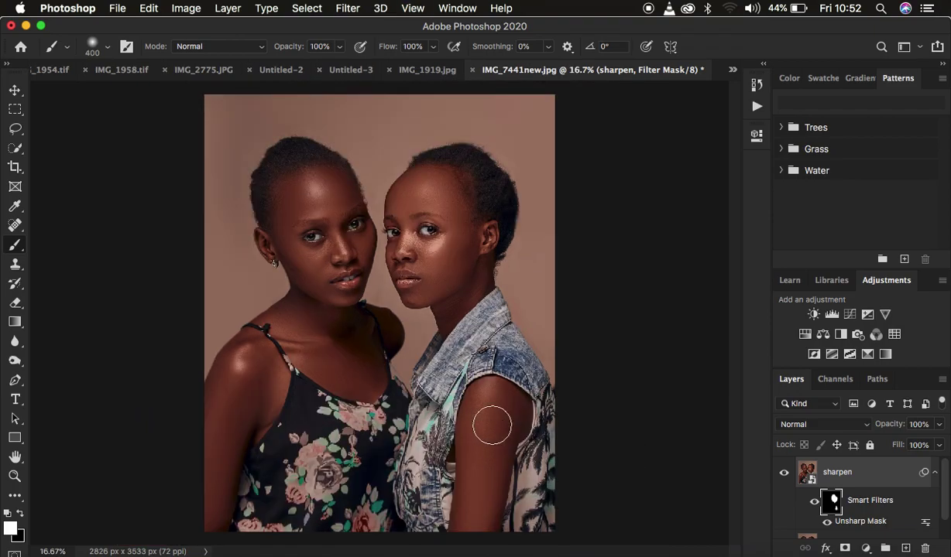
drag(484, 503, 484, 410)
click(486, 474)
mouse_move(486, 475)
mouse_down()
mouse_move(489, 417)
mouse_move(504, 406)
mouse_move(505, 420)
mouse_move(476, 442)
mouse_move(464, 541)
mouse_move(487, 416)
mouse_move(505, 413)
mouse_move(480, 426)
mouse_up()
Step: Toggle the sharpening off and on to compare, then zoom to 50% on the faces
key(super+equal)
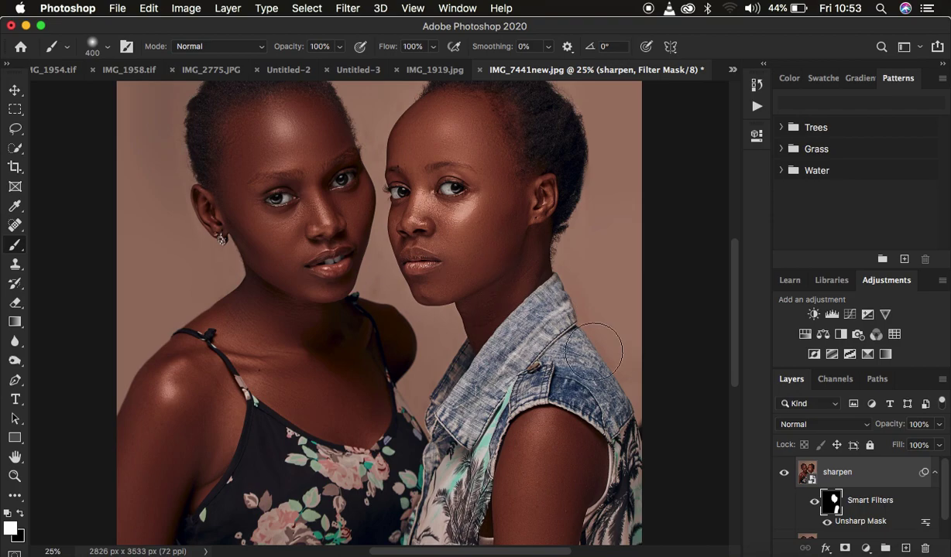
click(784, 474)
click(784, 474)
key(super+equal)
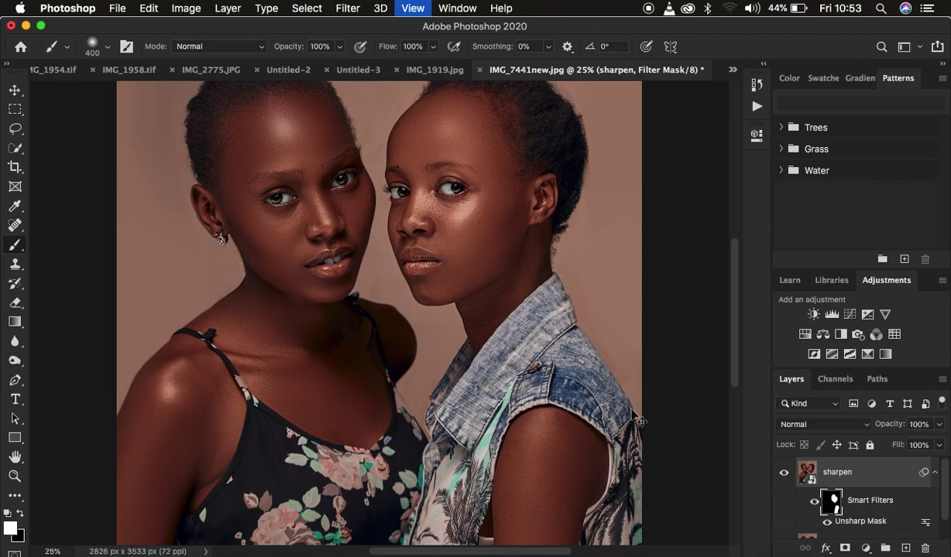
Step: Toggle the sharpen layer's visibility to compare the faces, then select the Unsharp Mask filter entry
scroll(575, 183, up, 2)
scroll(575, 184, up, 5)
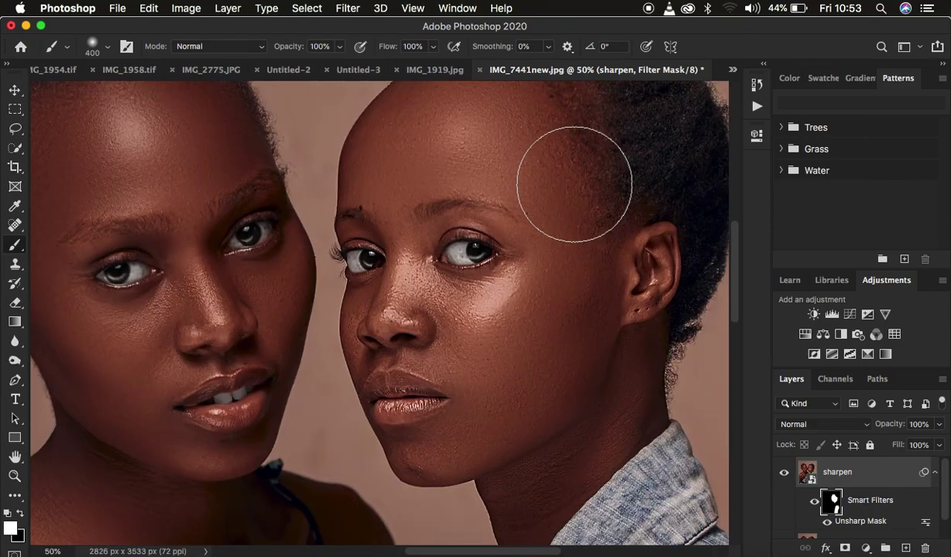
click(784, 476)
click(784, 476)
click(784, 476)
click(784, 478)
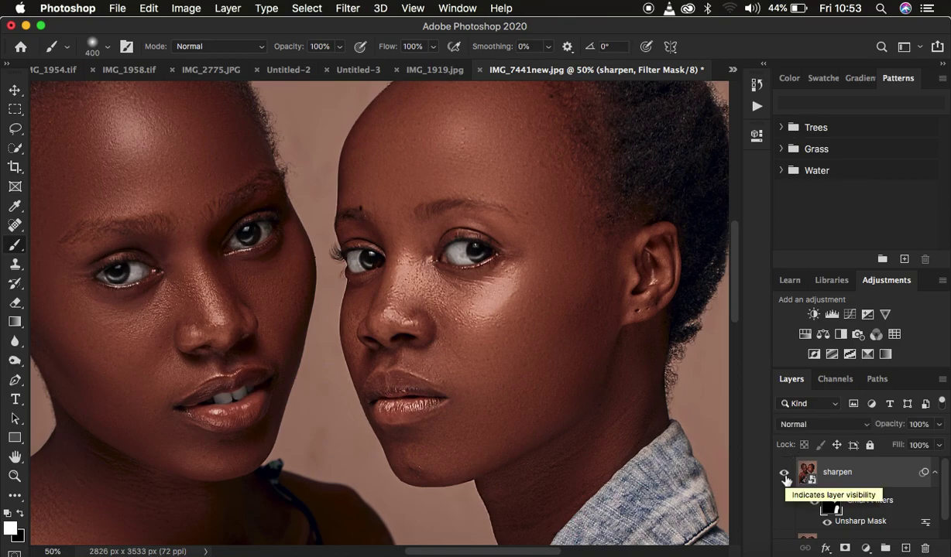
drag(890, 427, 902, 406)
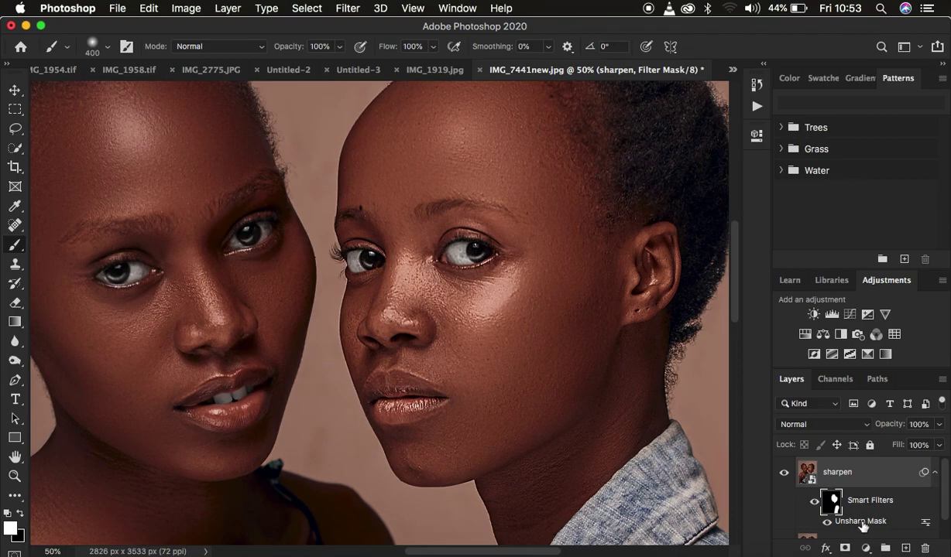
click(863, 524)
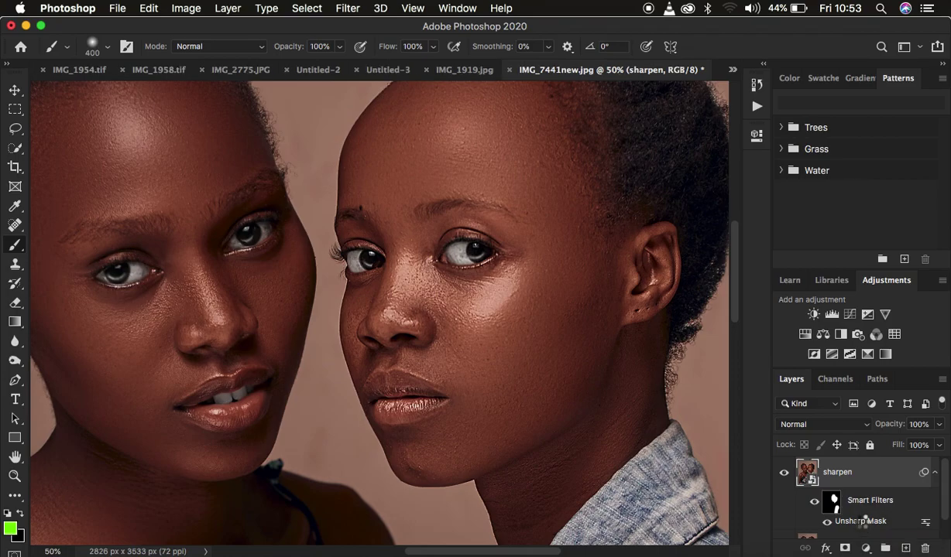
Step: Lower the Unsharp Mask Amount to 157%, keeping Radius 1.7 px, and apply
drag(713, 304, 698, 306)
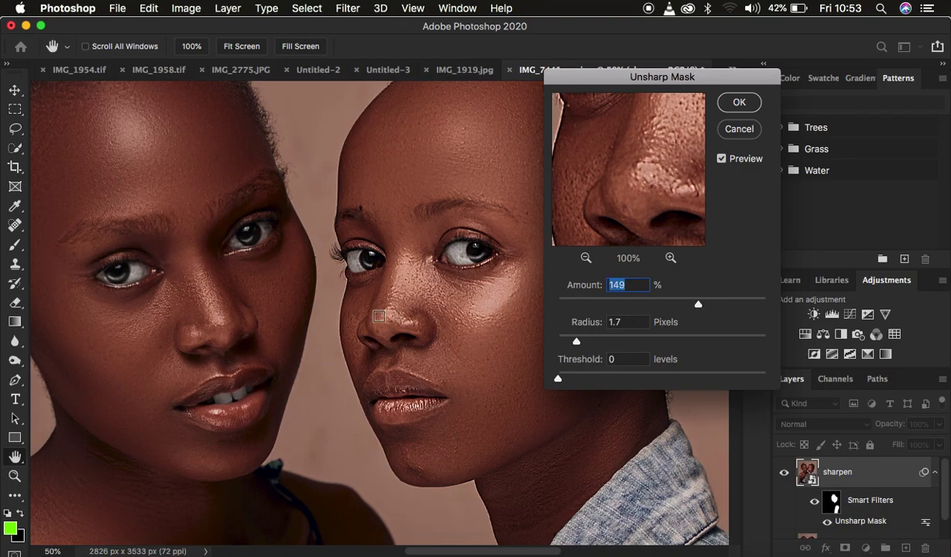
drag(698, 306, 702, 304)
click(738, 103)
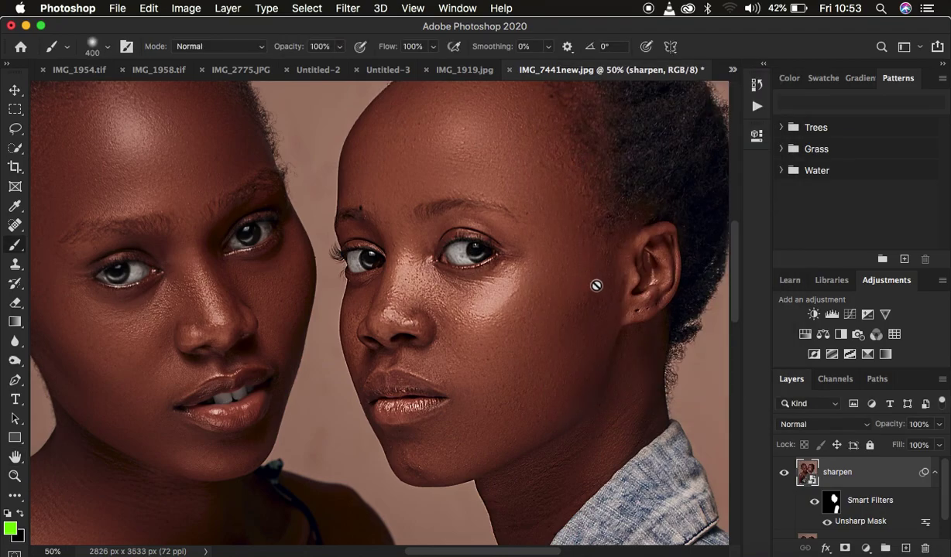
key(super+minus)
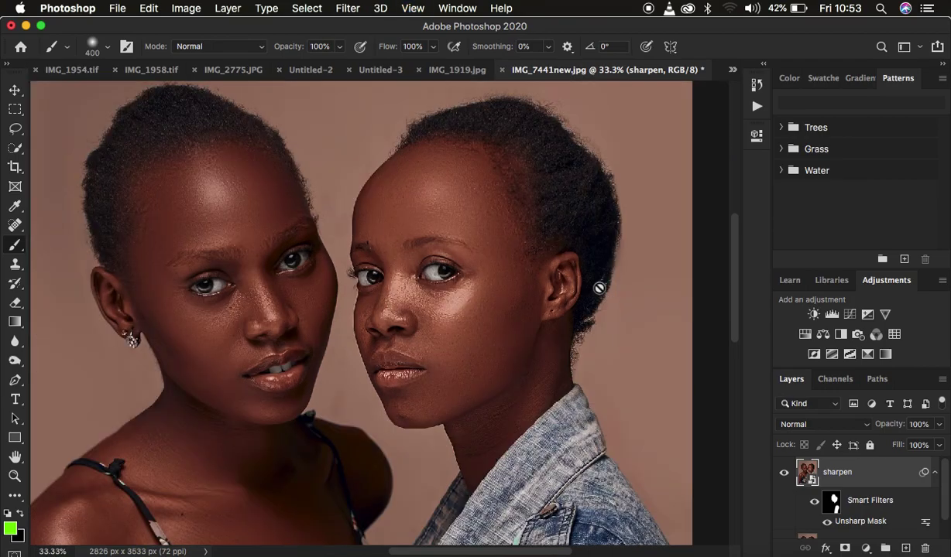
click(784, 473)
key(super+plus)
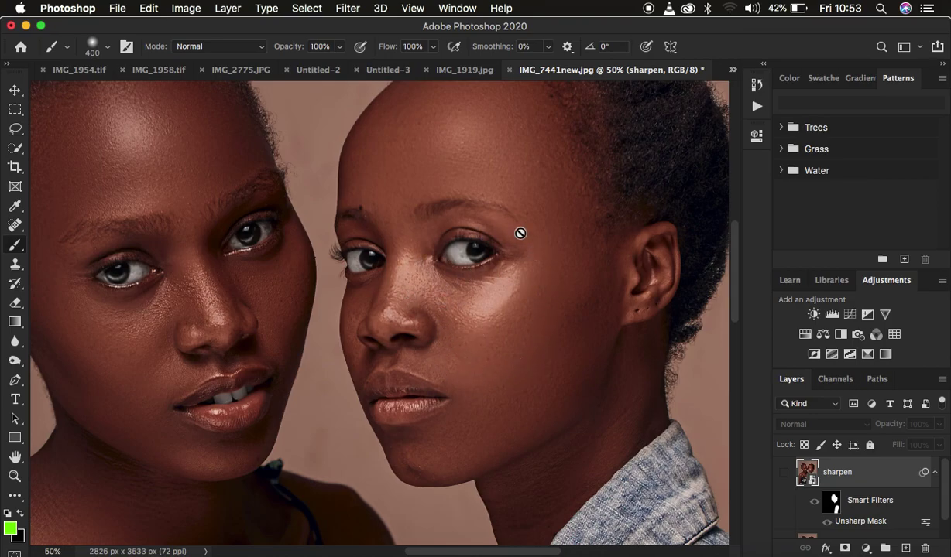
click(783, 474)
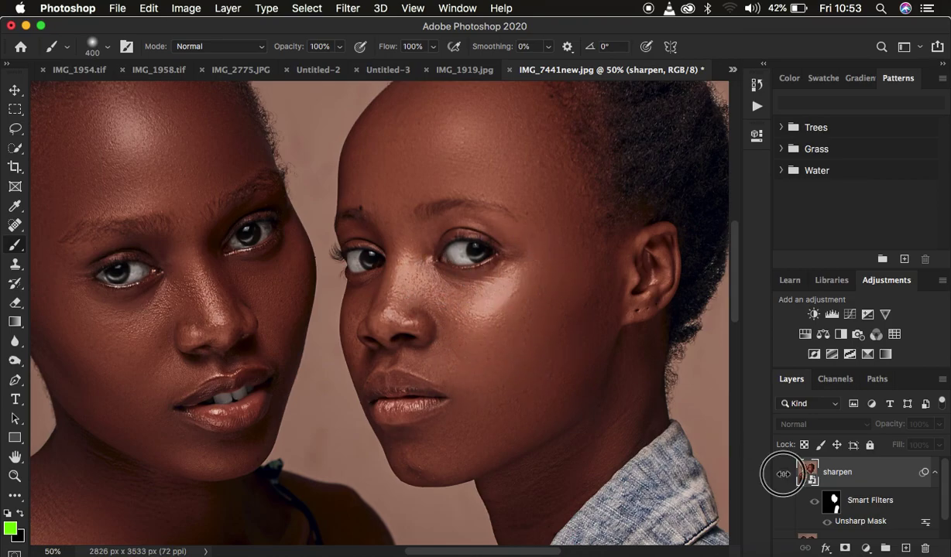
click(783, 474)
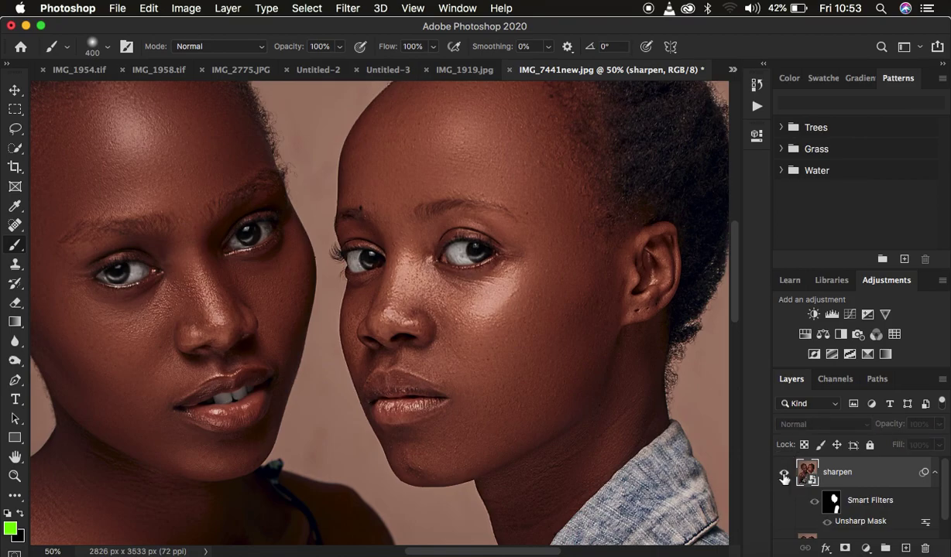
click(783, 473)
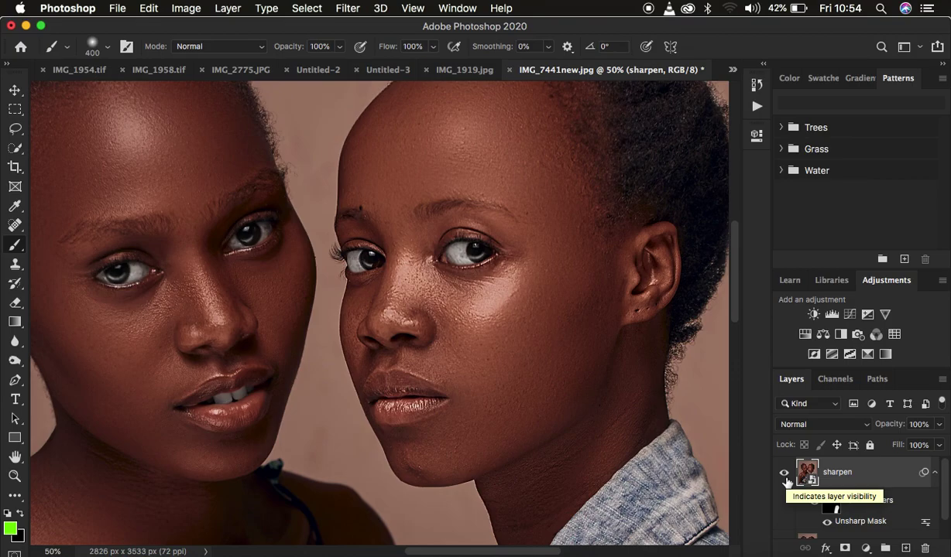
Step: In the sharpen layer's Blending Options, keep Blend If: Gray and set Underlying Layer white to 244
double_click(897, 476)
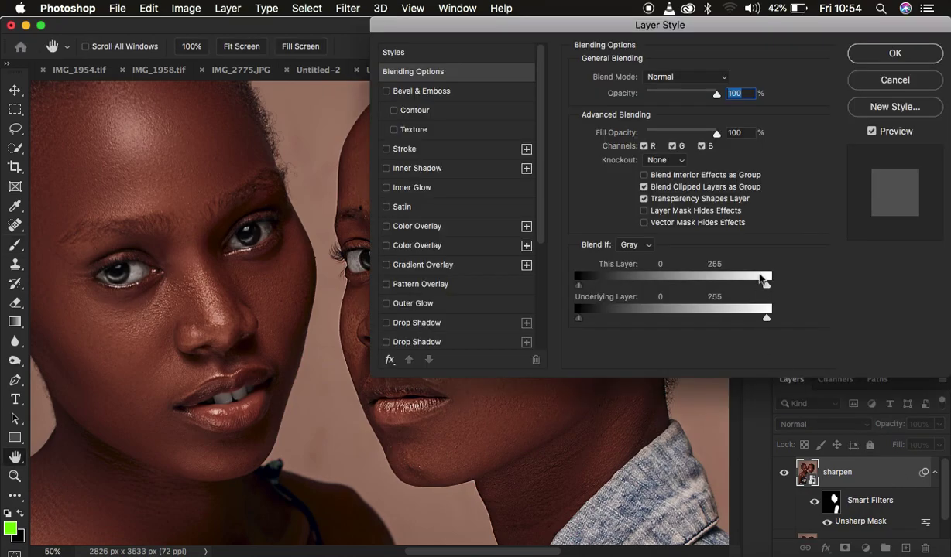
drag(762, 26, 830, 191)
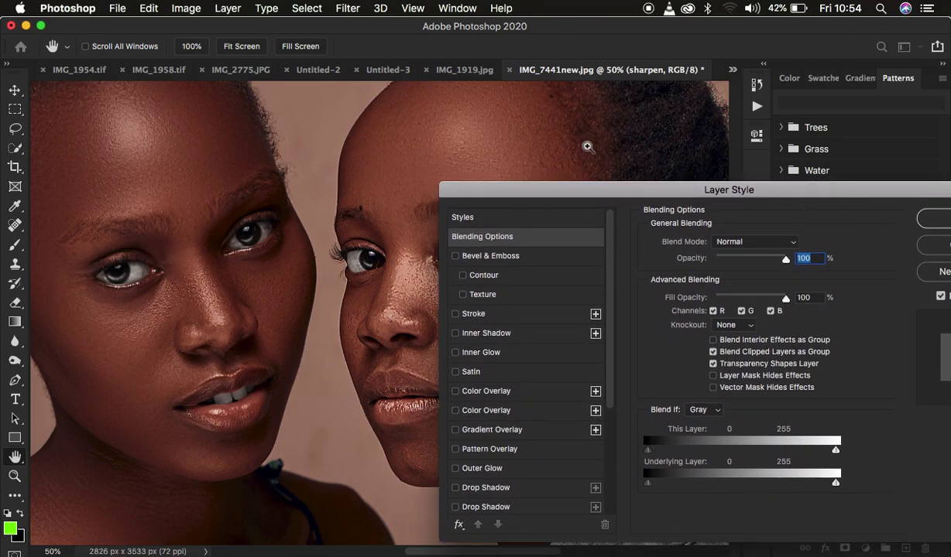
key(super+minus)
drag(713, 190, 841, 61)
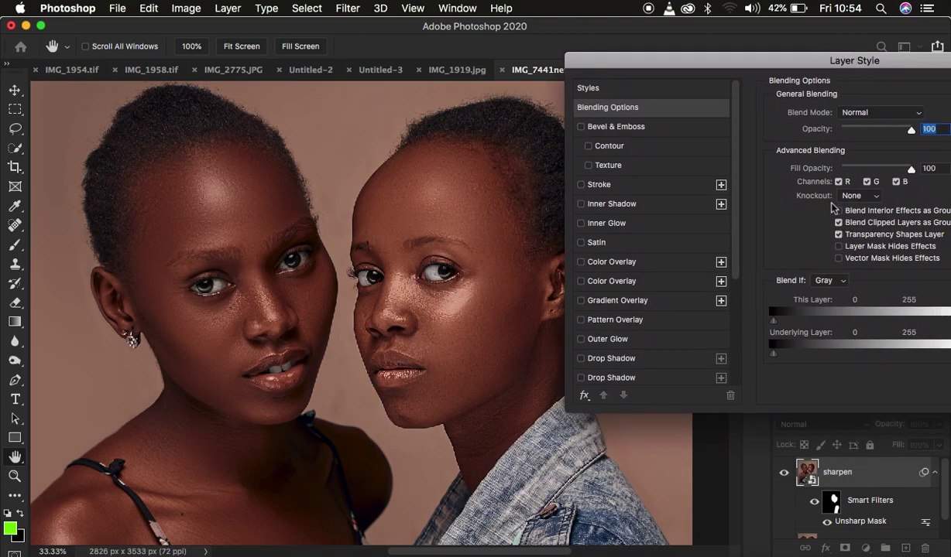
click(823, 286)
click(825, 277)
drag(877, 63, 823, 50)
drag(909, 345, 900, 342)
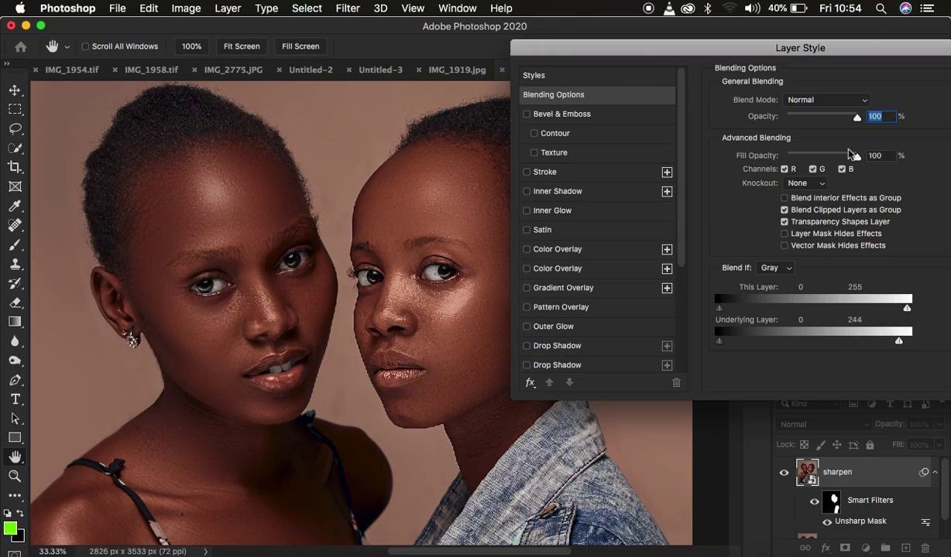
drag(853, 47, 750, 62)
click(929, 92)
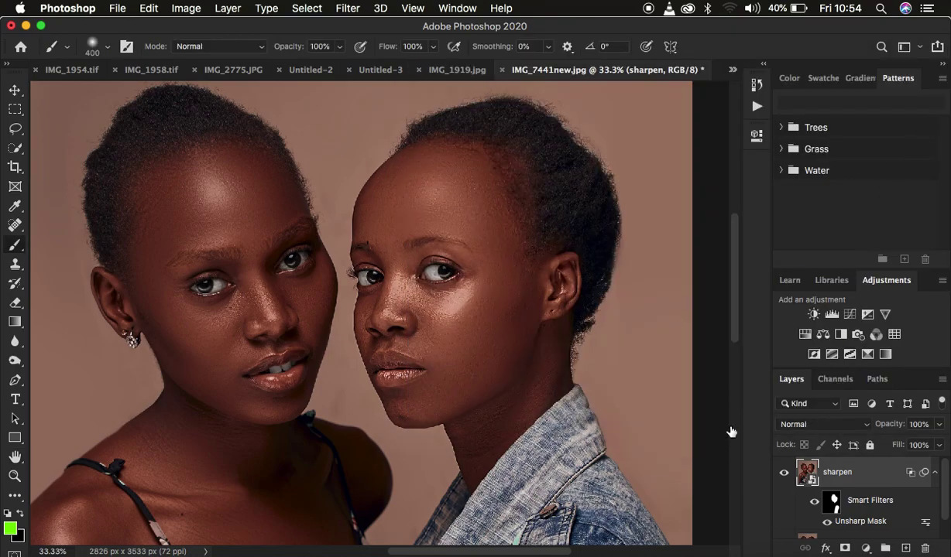